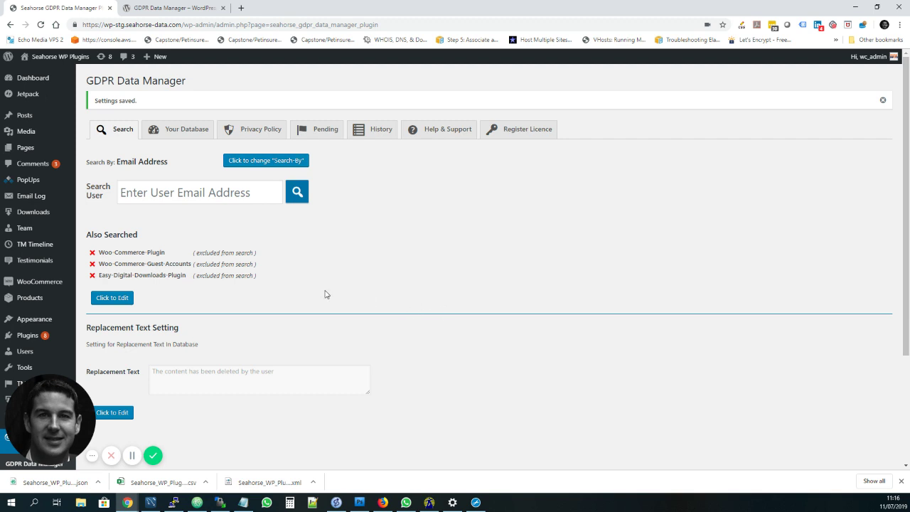
scroll(326, 293, down, 1)
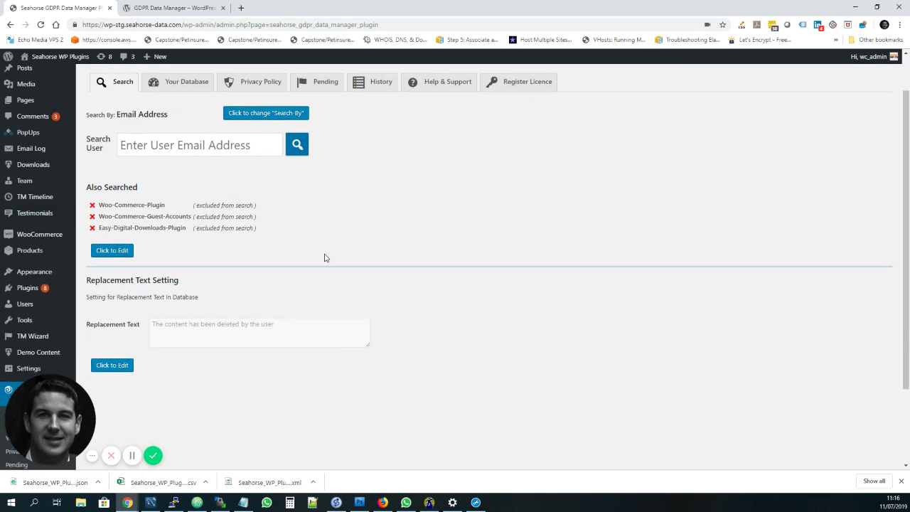
scroll(319, 266, up, 1)
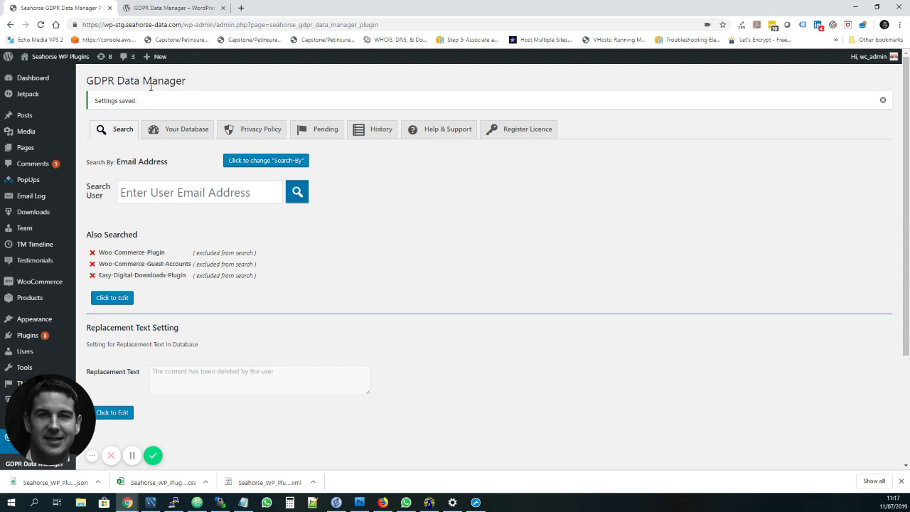
drag(190, 83, 86, 84)
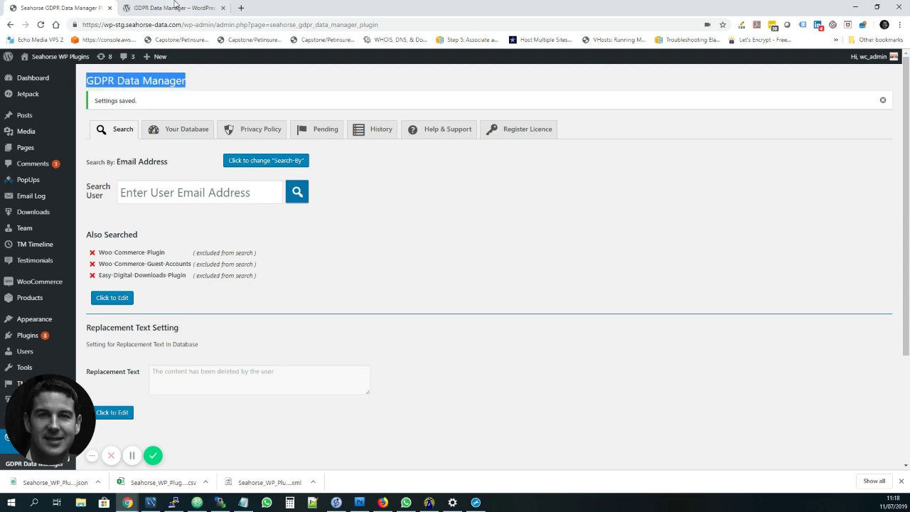
click(177, 7)
click(64, 7)
- Include the WooCommerce, WooCommerce guest accounts and Easy Digital Downloads plugins in the user search and save the settings
click(114, 301)
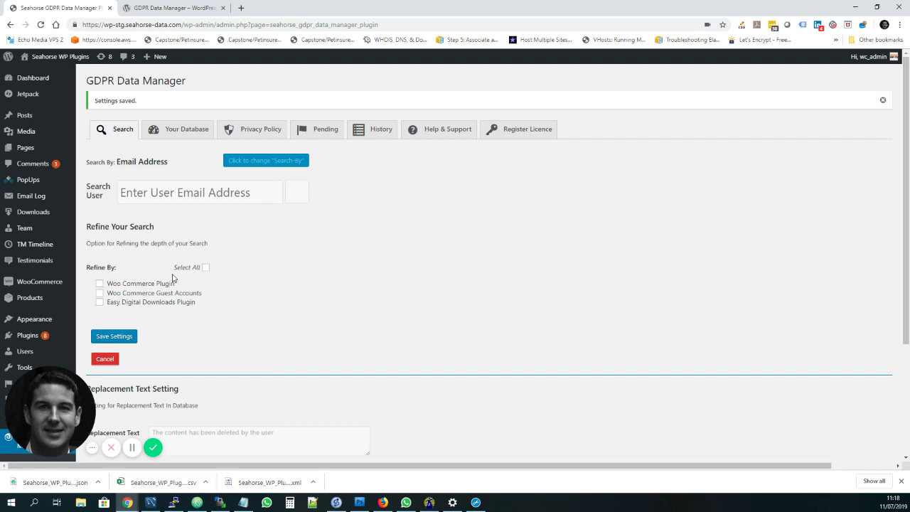
click(206, 268)
click(117, 341)
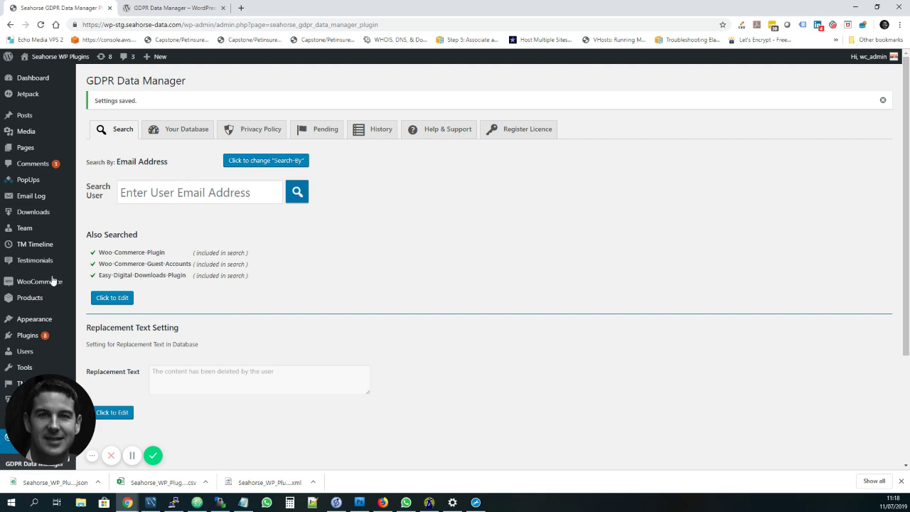
- Review the privacy policy settings, including the General information and Right to Data sections and the user delete/export page preview
click(255, 129)
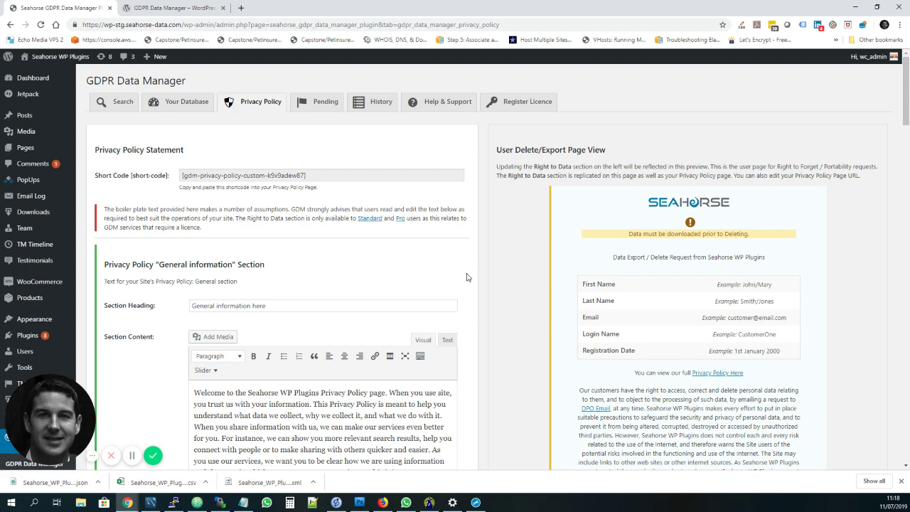
scroll(455, 268, down, 3)
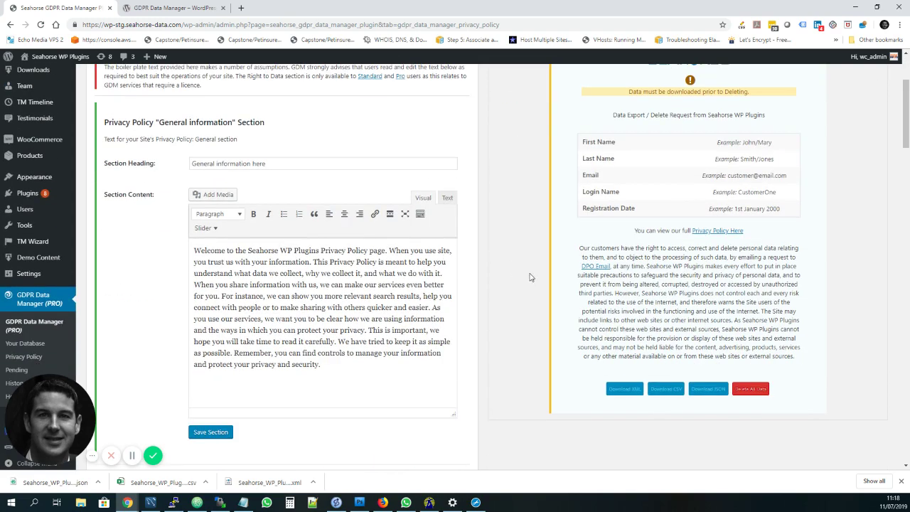
scroll(711, 263, up, 2)
scroll(613, 337, down, 3)
scroll(756, 271, up, 1)
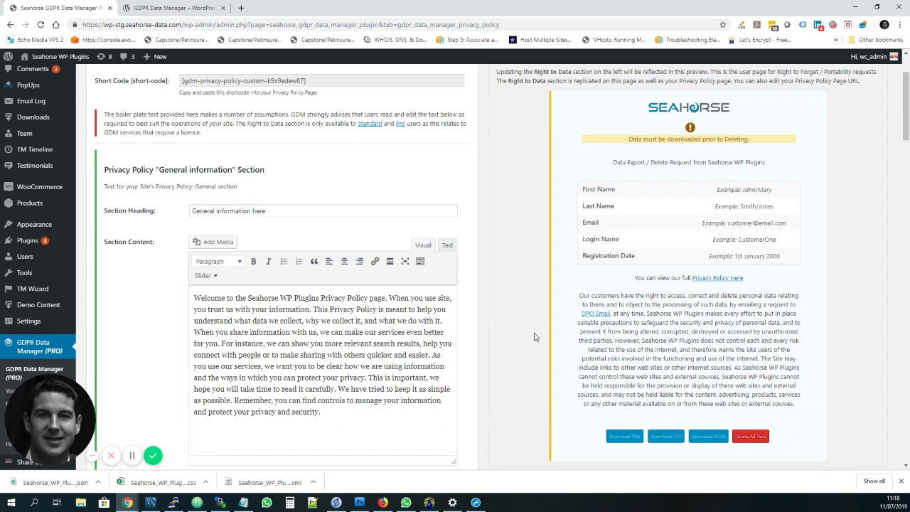
scroll(546, 332, down, 3)
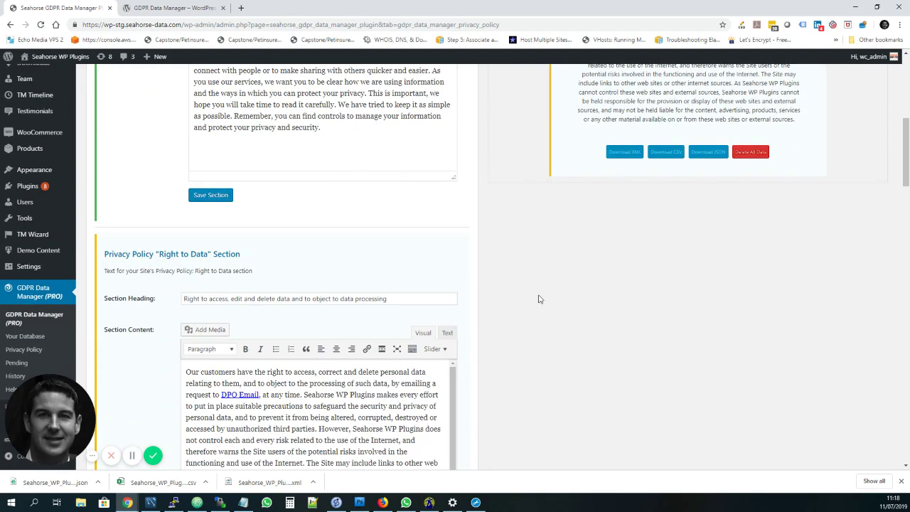
scroll(539, 299, up, 5)
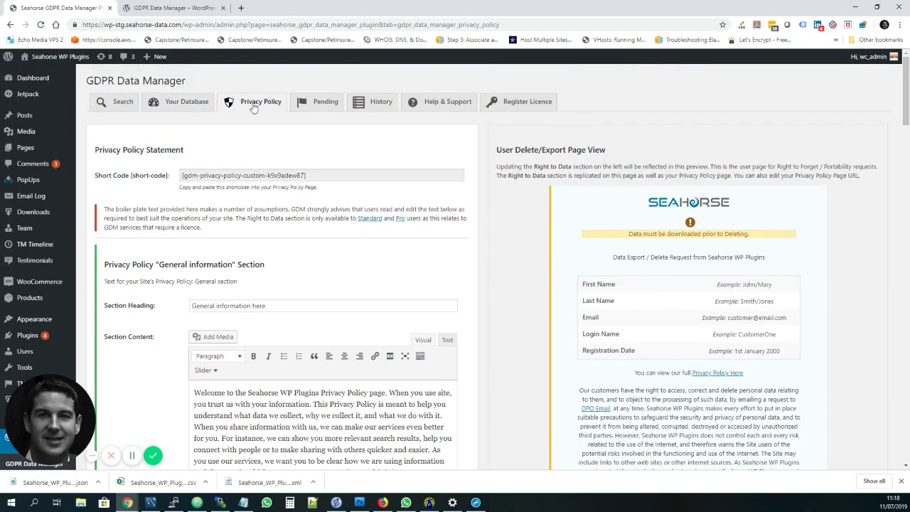
scroll(513, 281, down, 1)
scroll(516, 281, down, 2)
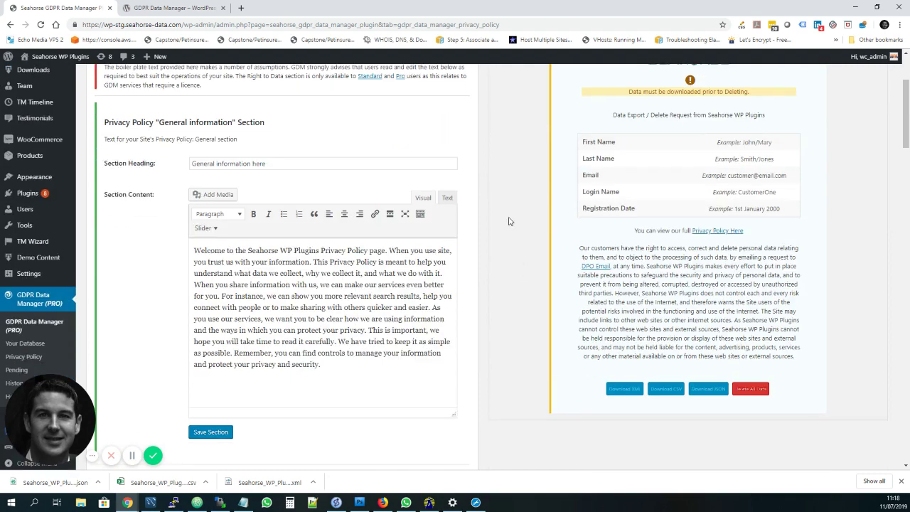
scroll(491, 435, down, 1)
scroll(508, 360, down, 2)
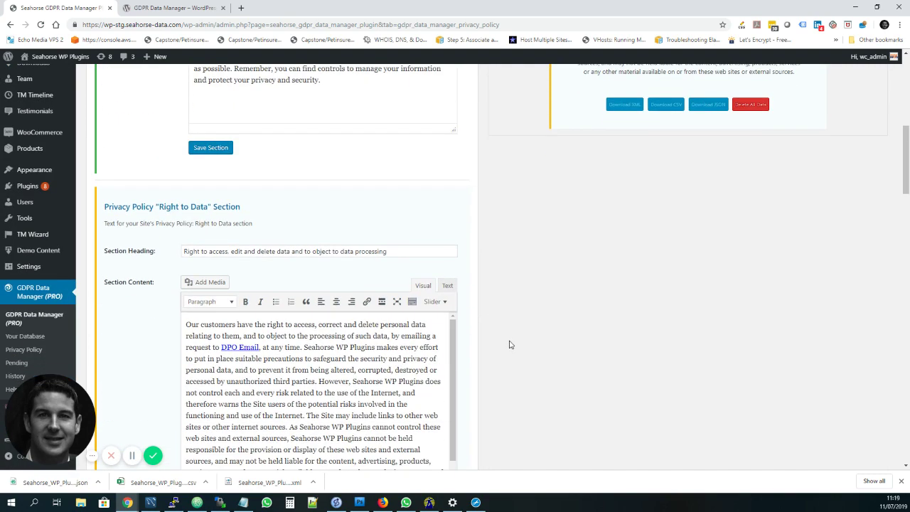
scroll(509, 345, down, 1)
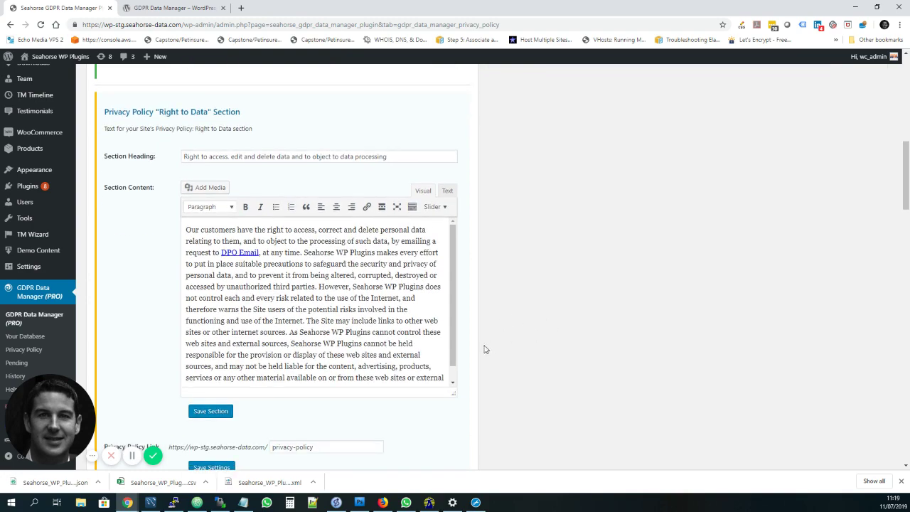
scroll(545, 264, up, 5)
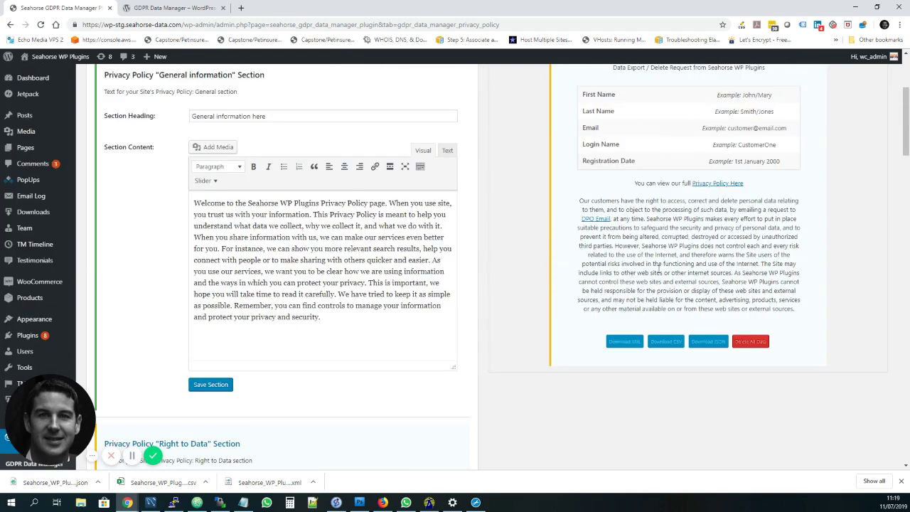
scroll(522, 364, down, 1)
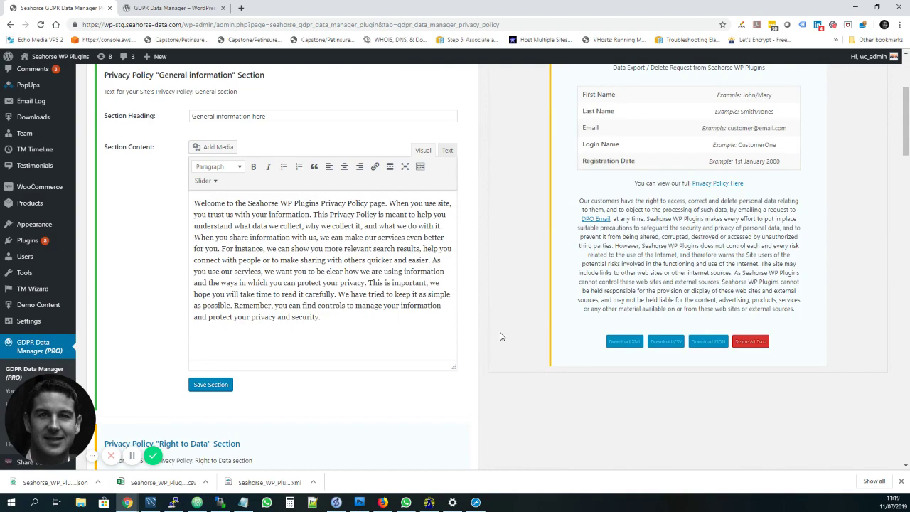
scroll(490, 356, down, 2)
scroll(490, 355, up, 4)
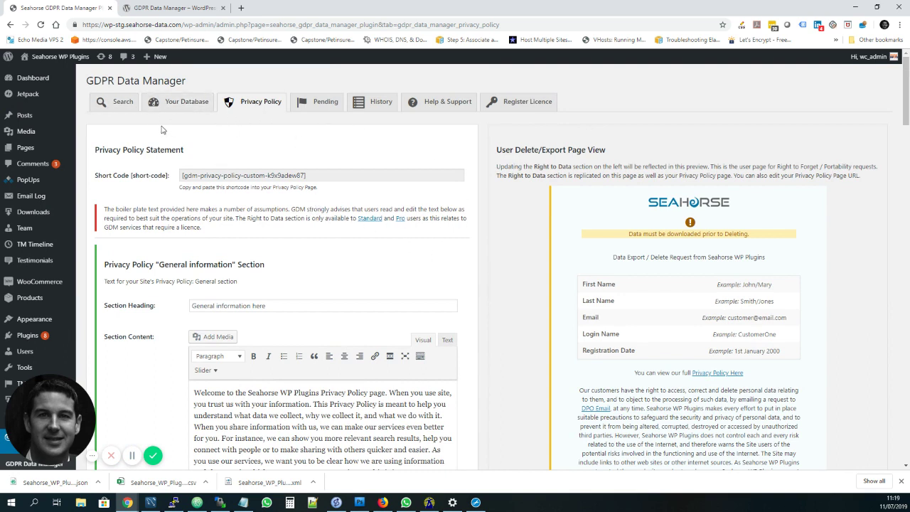
- Search the GDPR Data Manager for the demo customer by their email address
click(121, 104)
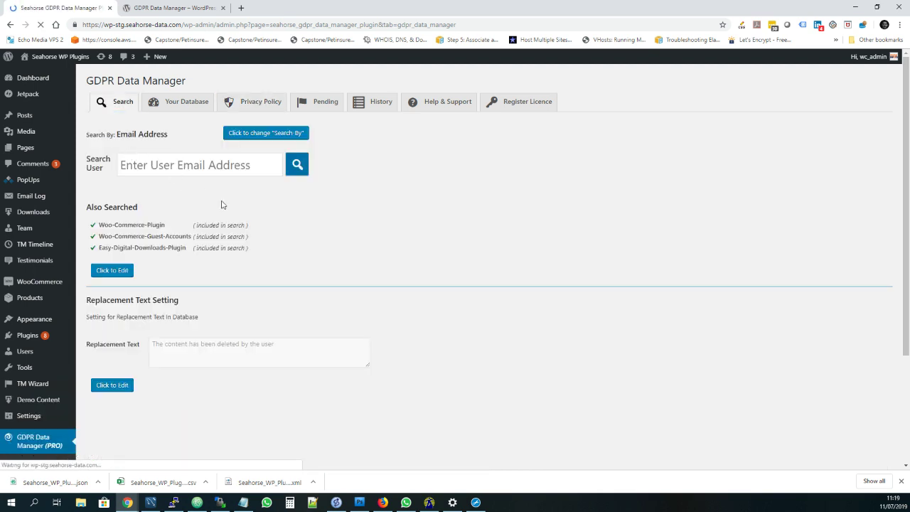
click(147, 166)
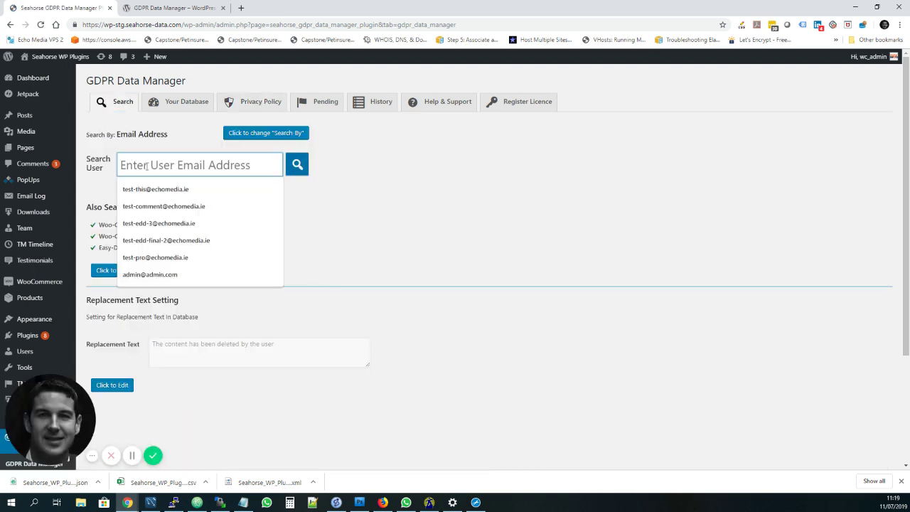
key(ctrl+v)
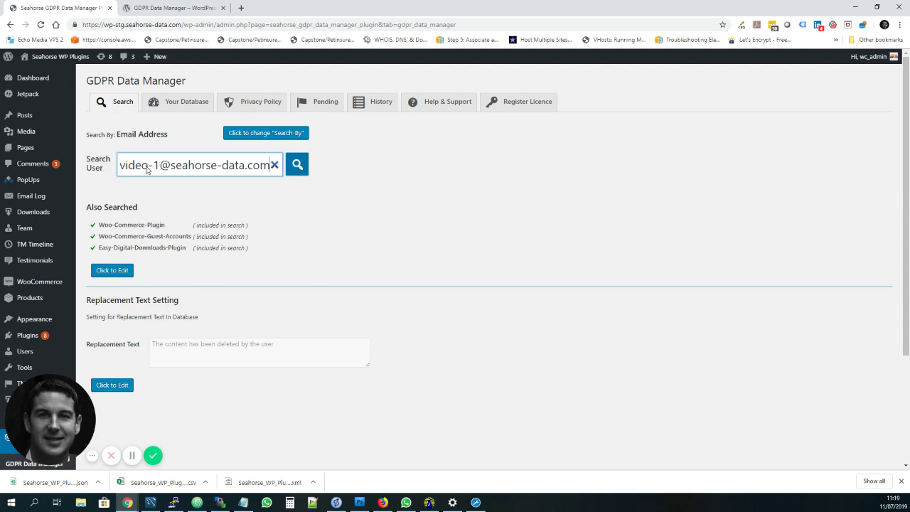
key(Return)
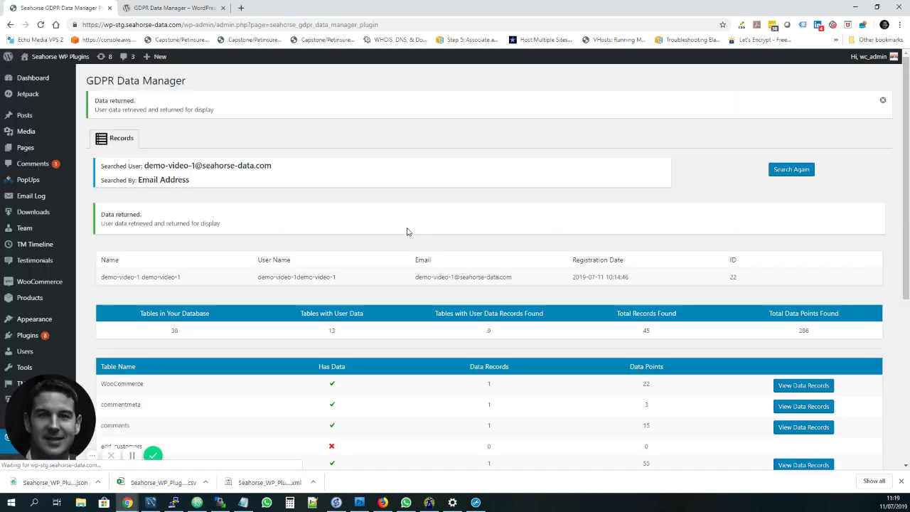
- Examine the tables found for the user, viewing and hiding the WooCommerce and comments data records and checking the payment token tables
scroll(406, 230, down, 5)
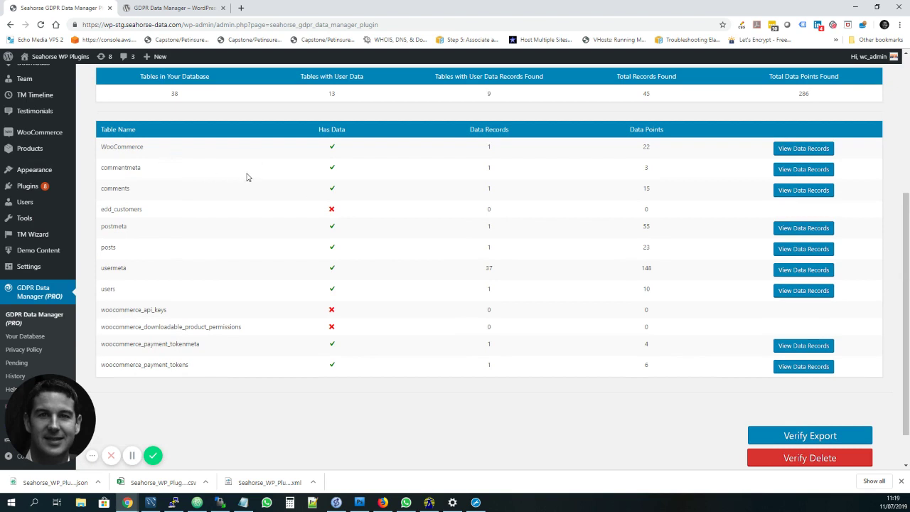
click(798, 152)
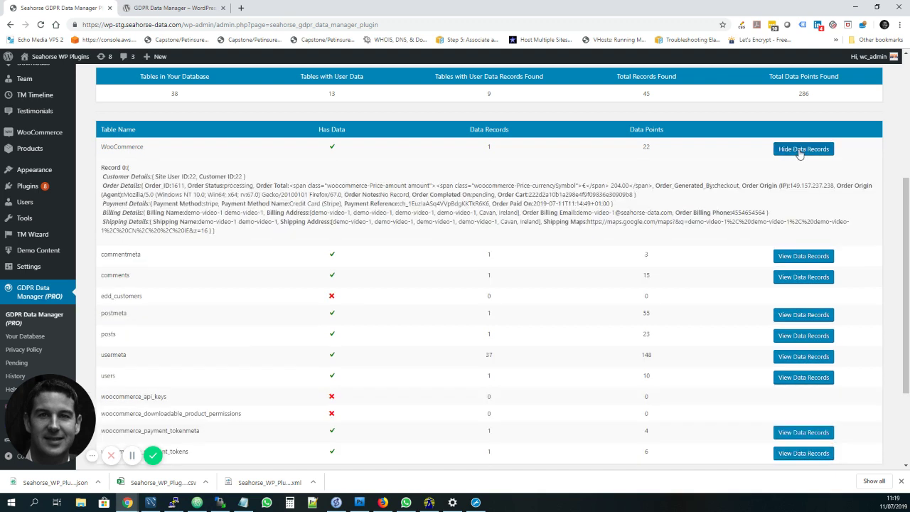
click(801, 152)
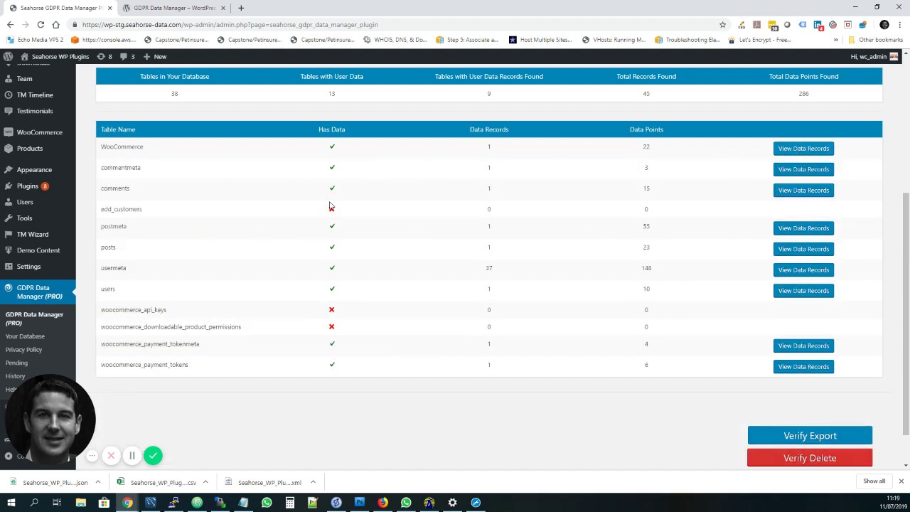
click(803, 191)
click(803, 193)
drag(188, 366, 106, 345)
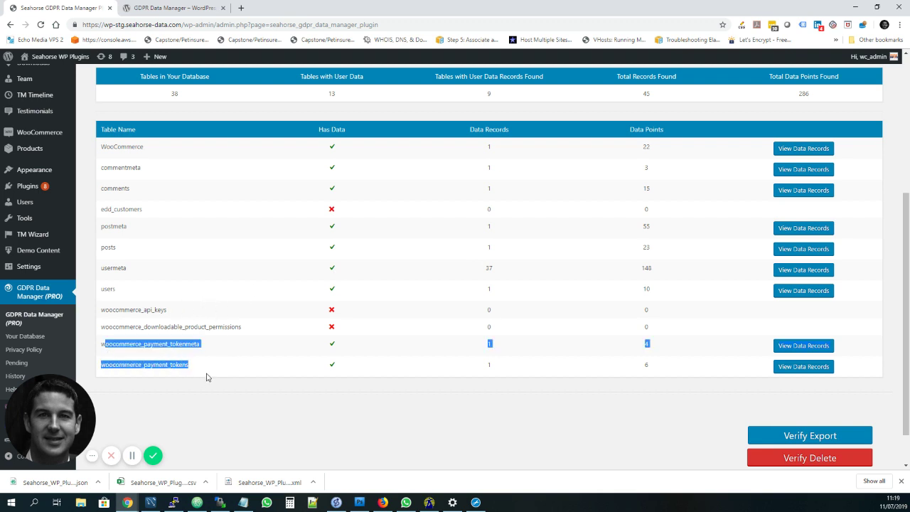
click(215, 375)
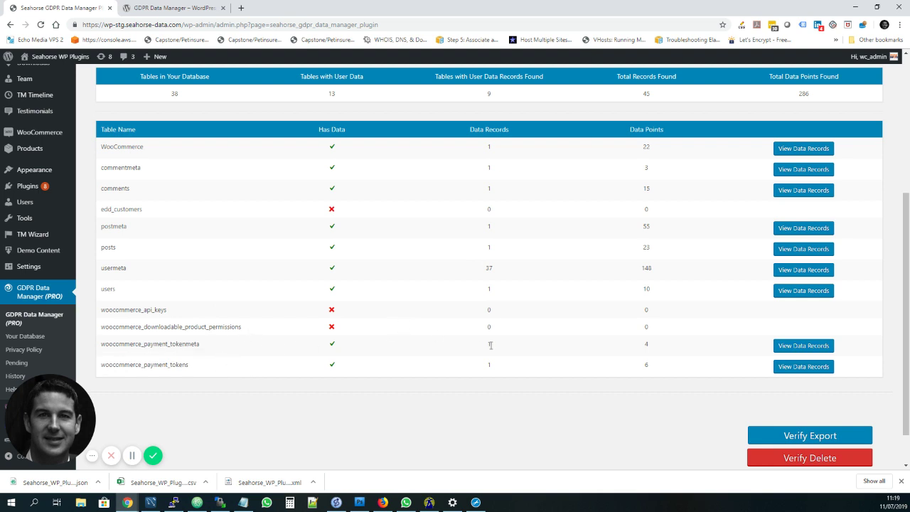
- Issue a Verify Delete request for the searched user and check it among the pending requests
scroll(711, 410, down, 1)
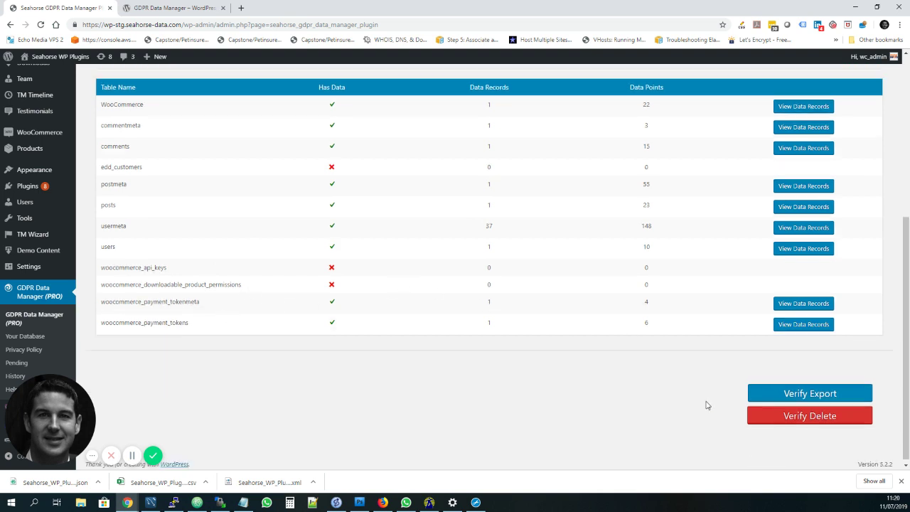
click(823, 418)
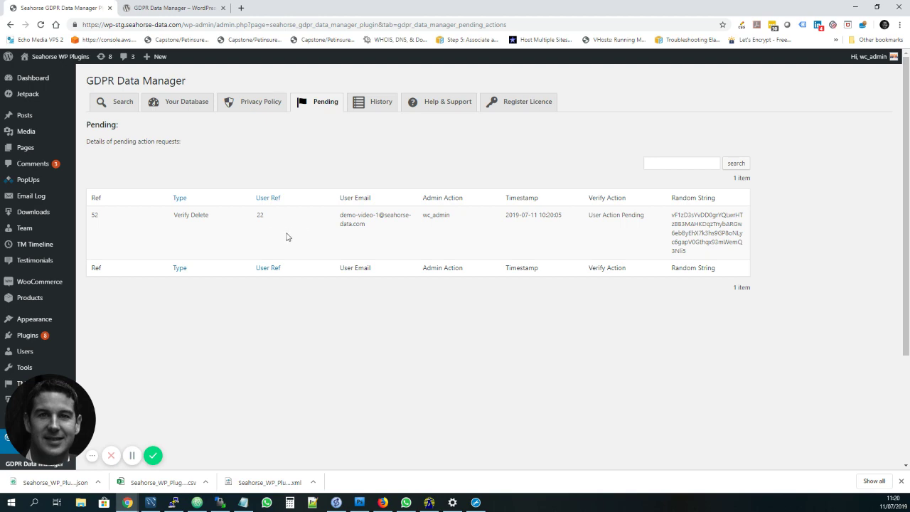
- View the newest Verification of Data Deletion Request email in the email log and follow its Verify Request link
click(32, 203)
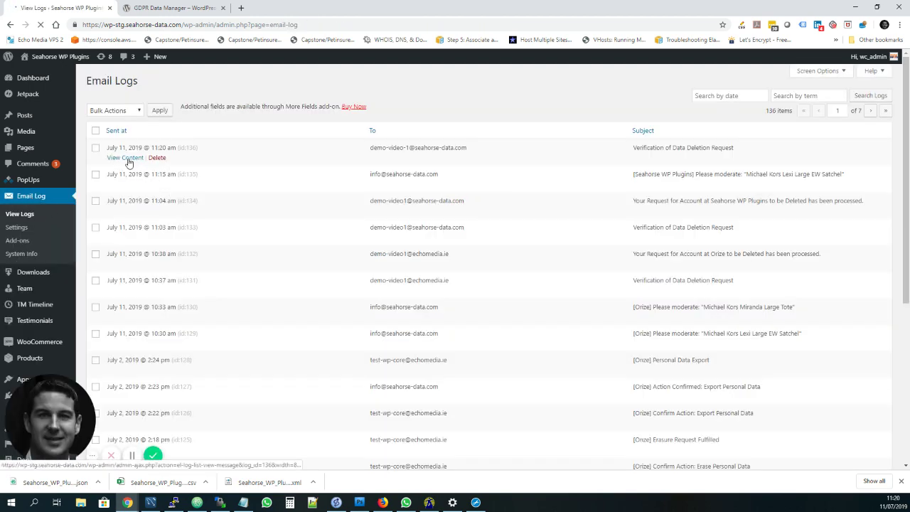
click(117, 160)
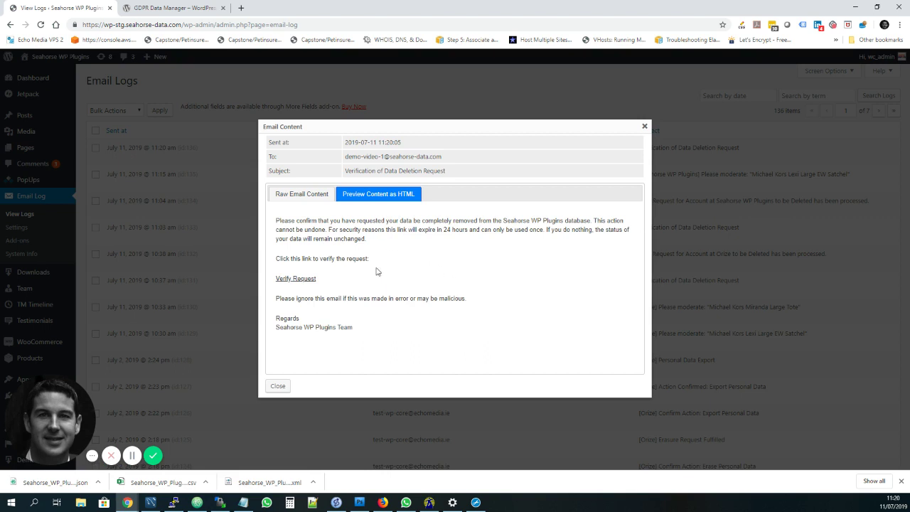
click(299, 279)
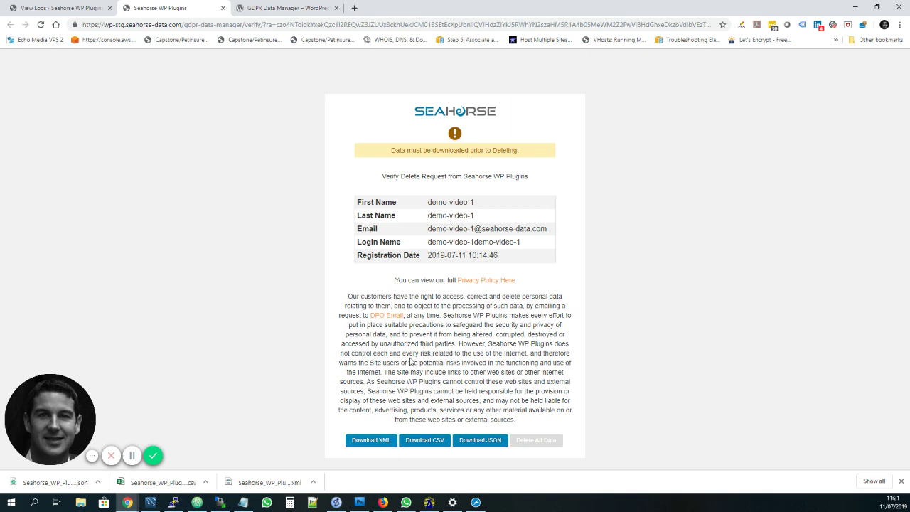
- Download the user's data from the verification page in XML, CSV and JSON formats
click(380, 442)
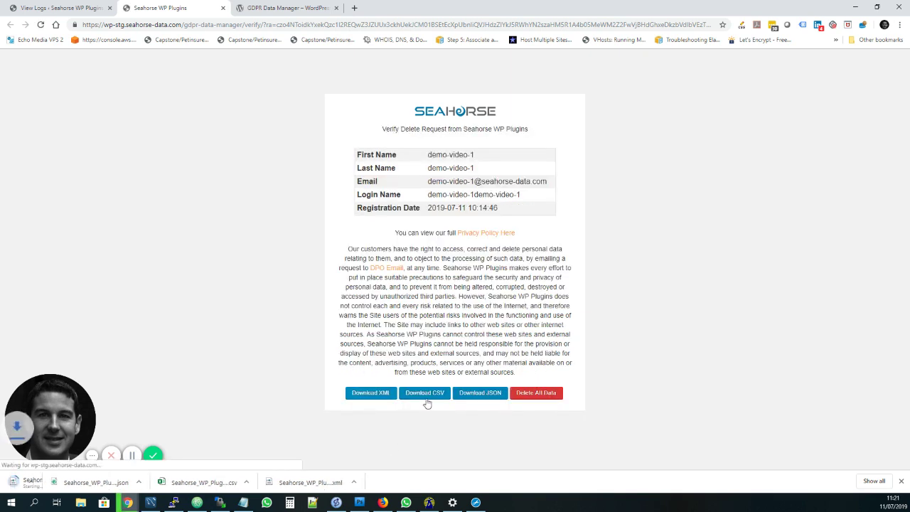
click(426, 399)
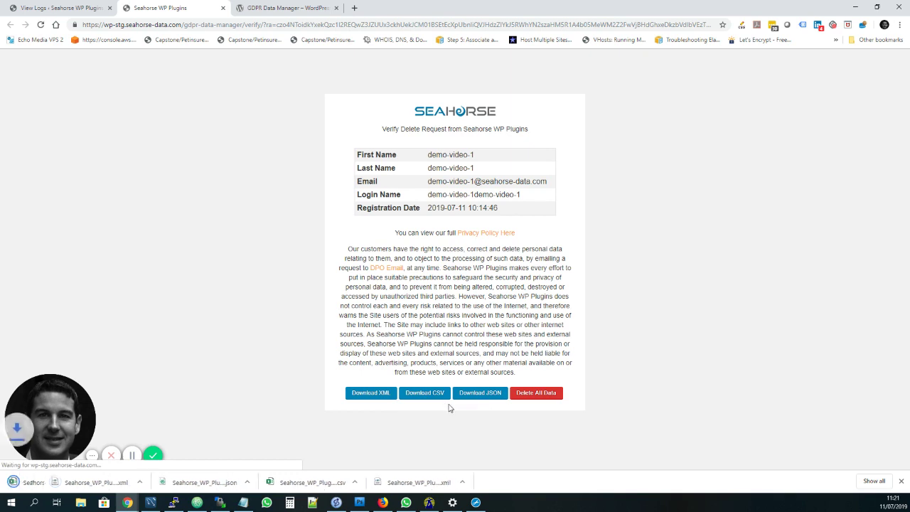
click(488, 399)
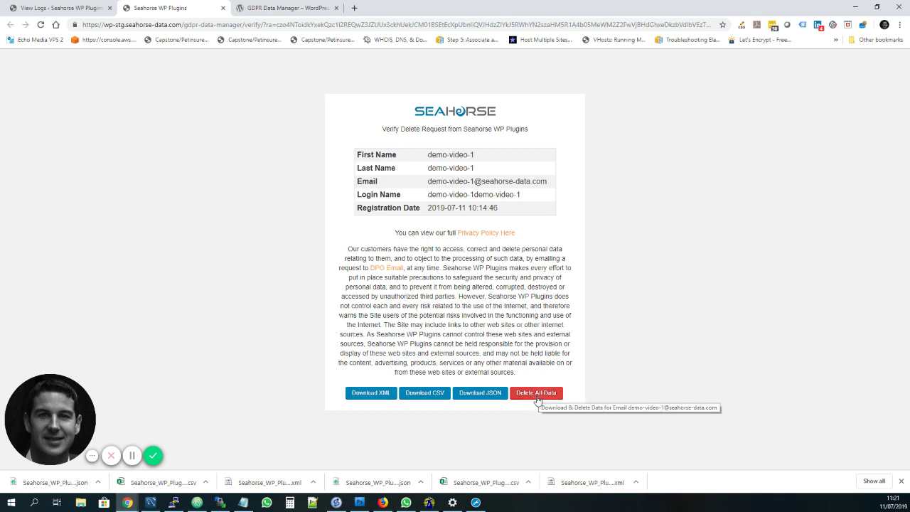
- Delete all of the user's data from the verification page and return to the email log
click(536, 395)
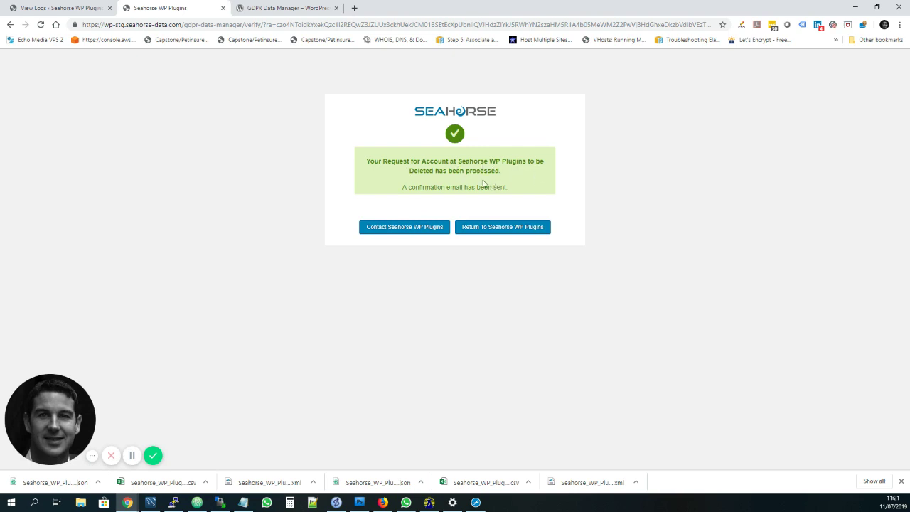
click(57, 8)
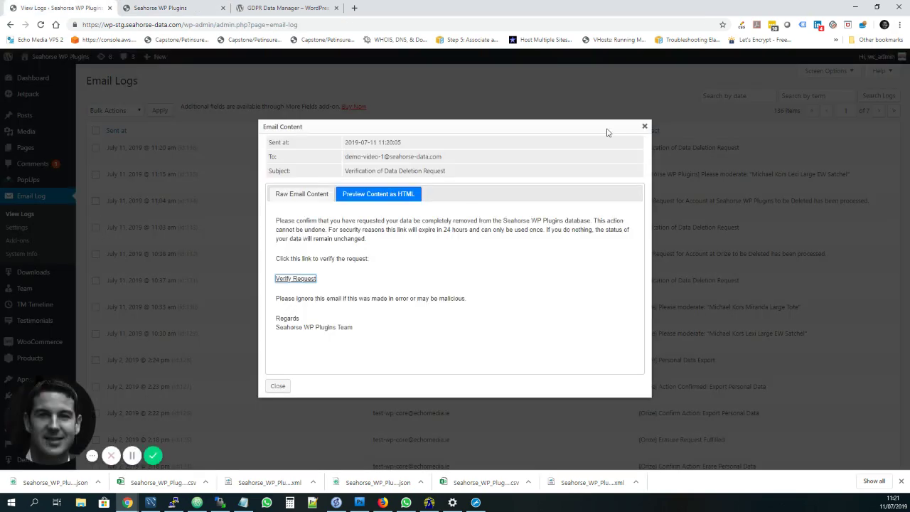
- Close the email preview and check the GDPR Data Manager's pending action requests
click(645, 126)
scroll(33, 306, down, 3)
scroll(34, 306, down, 2)
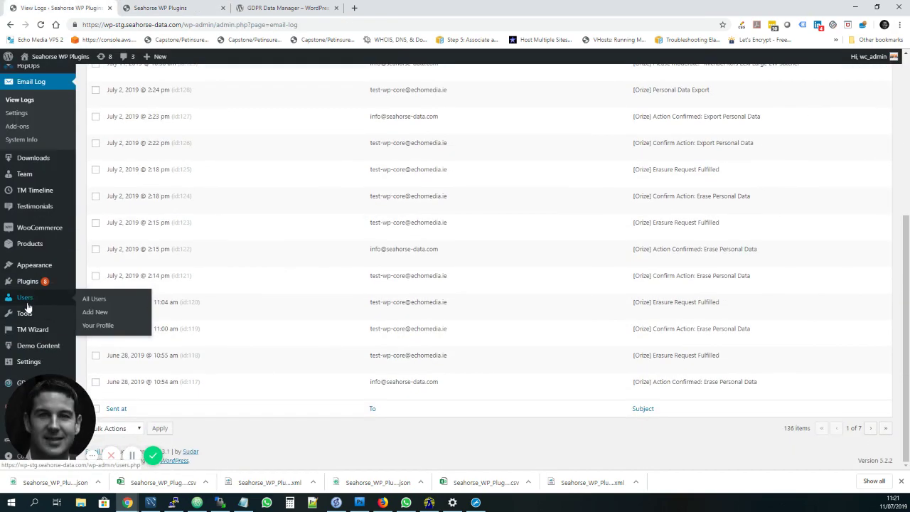
click(24, 389)
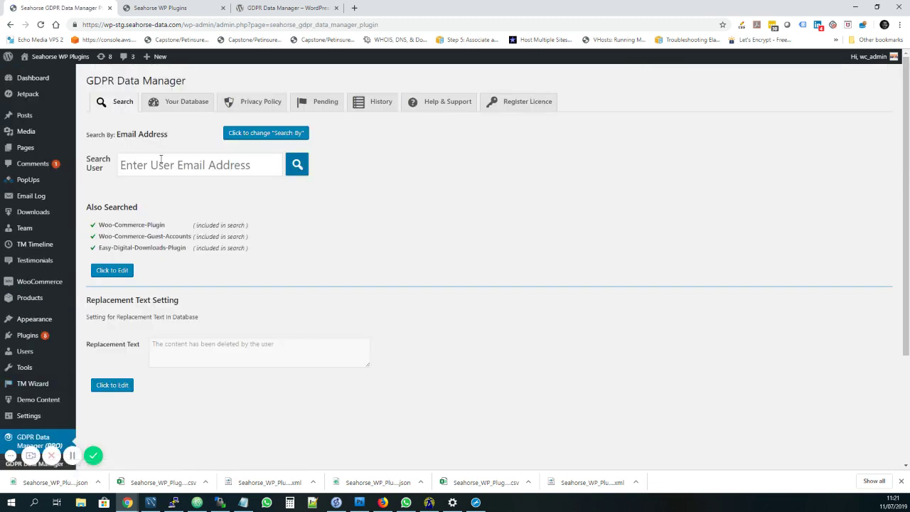
click(316, 104)
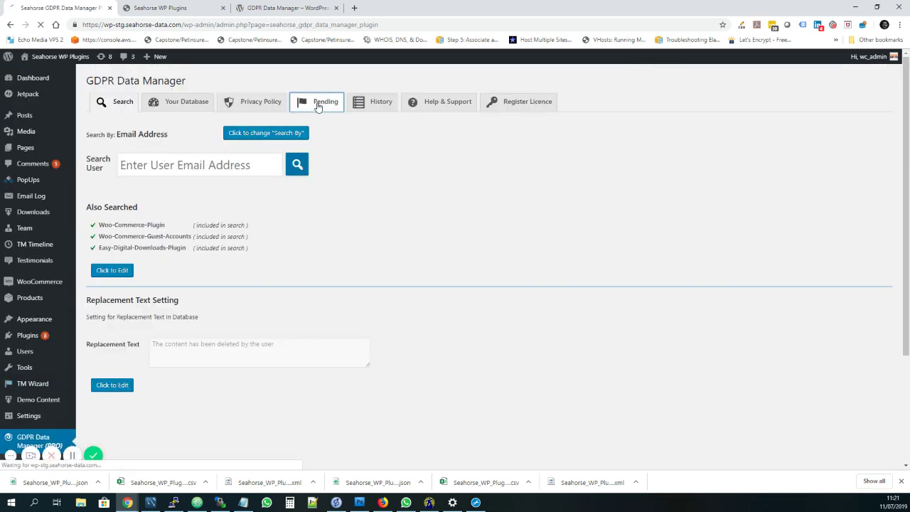
- Review the newest Verify Delete entry in the history's local records, including its admin timestamp and user action taken
click(374, 103)
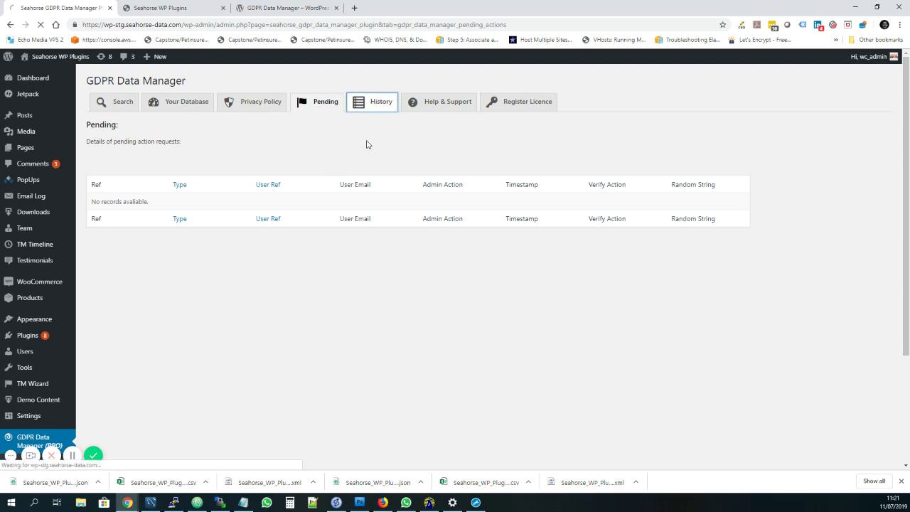
scroll(343, 200, down, 20)
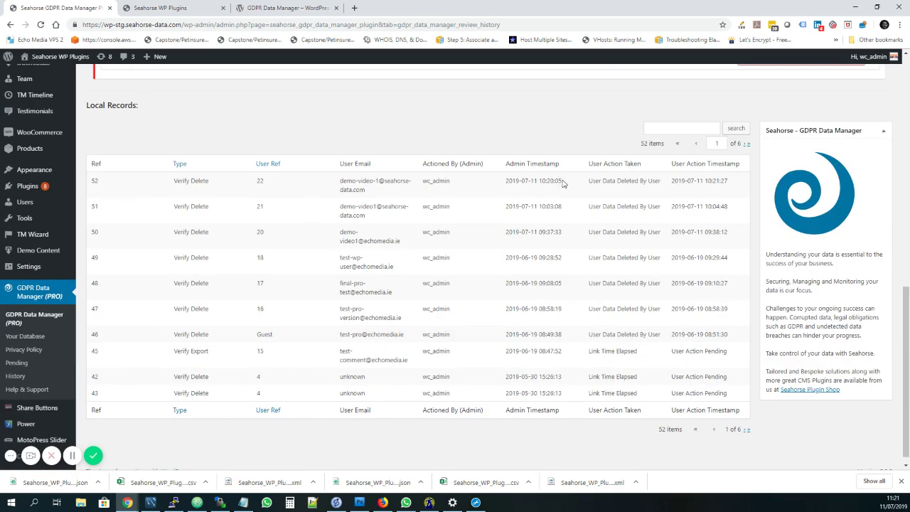
drag(562, 182, 513, 183)
drag(666, 185, 590, 184)
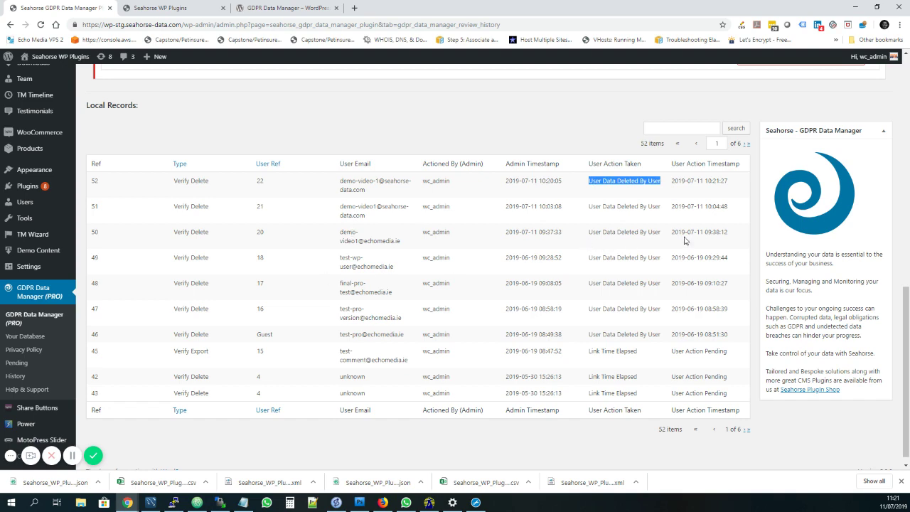
drag(905, 335, 880, 356)
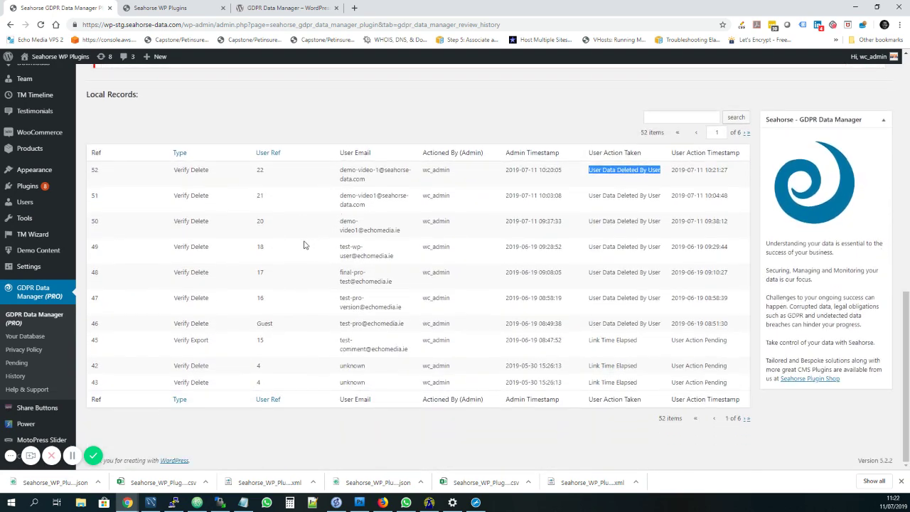
scroll(306, 246, up, 10)
scroll(310, 278, up, 3)
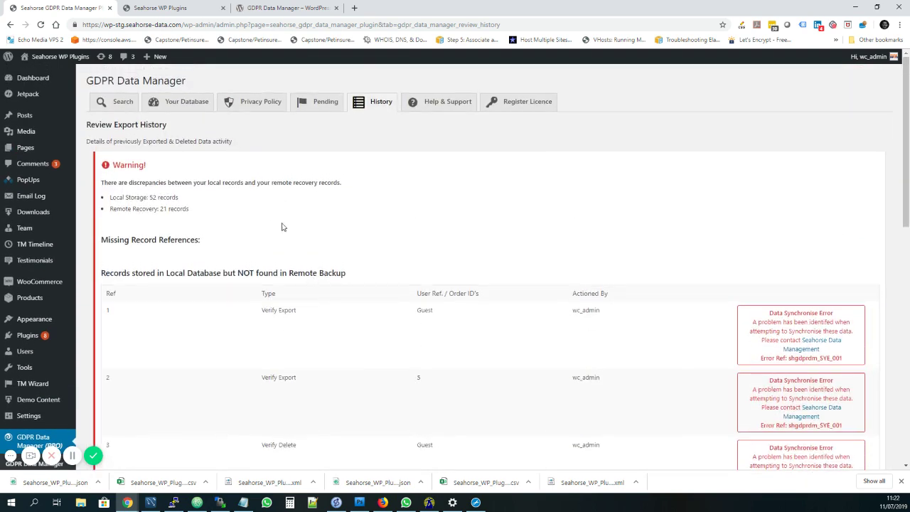
- Examine the history's discrepancy warning, the records missing from the remote backup and the local records list
click(117, 101)
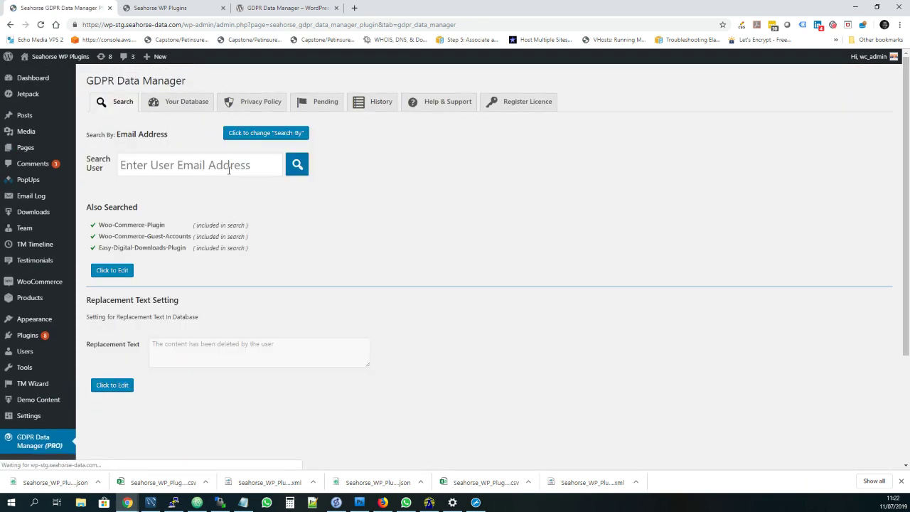
click(375, 106)
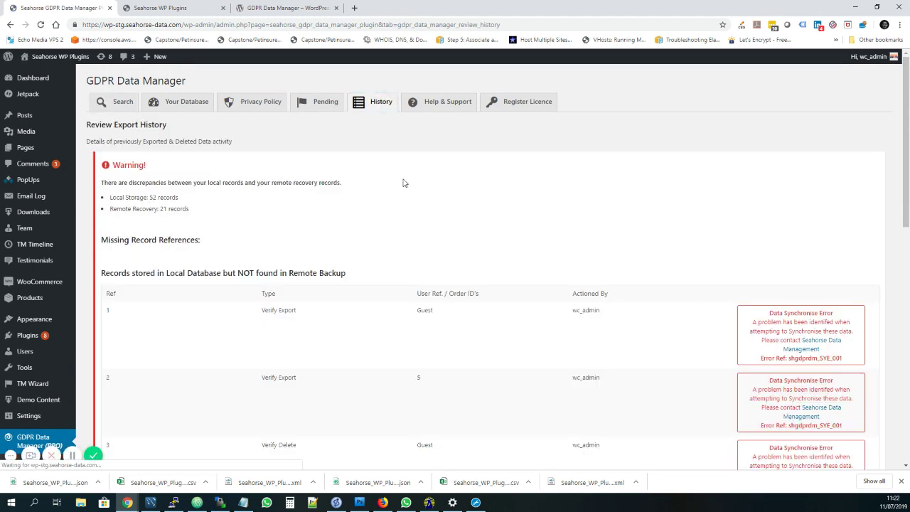
scroll(403, 183, down, 6)
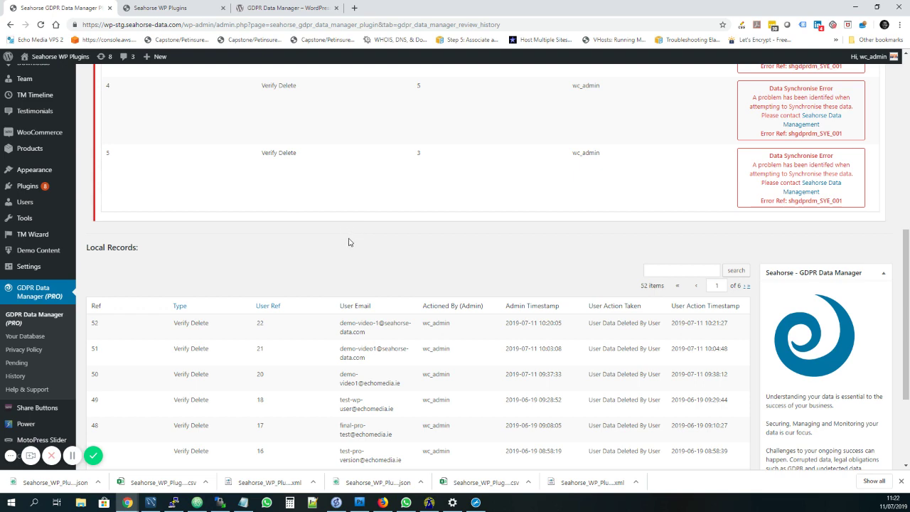
scroll(436, 244, up, 6)
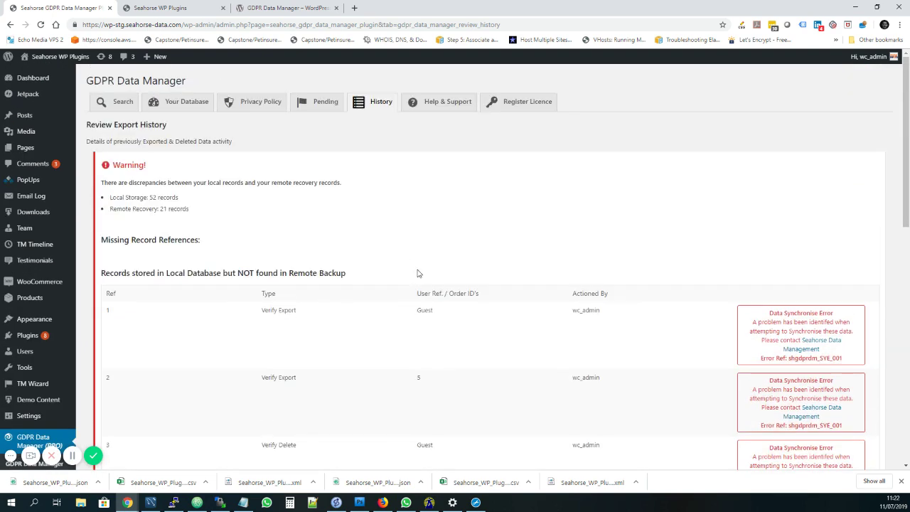
scroll(339, 237, down, 3)
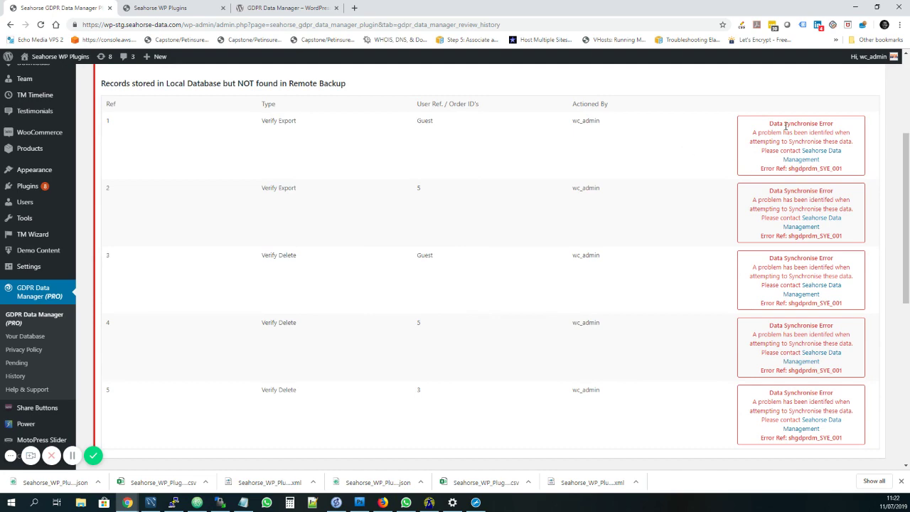
scroll(324, 267, down, 5)
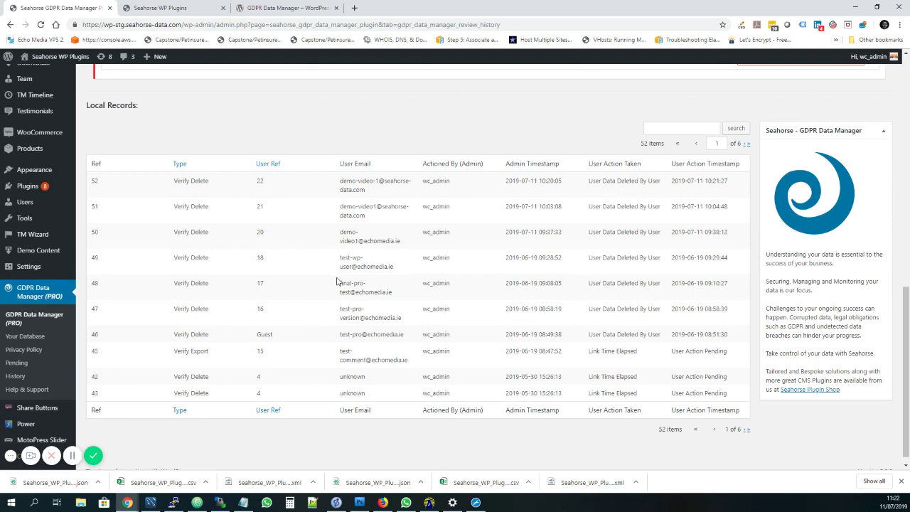
scroll(351, 268, up, 8)
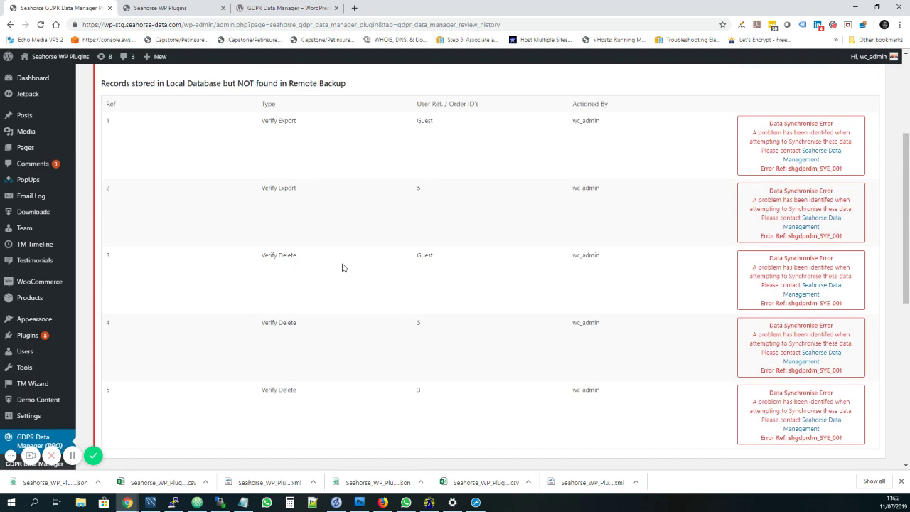
scroll(367, 298, up, 3)
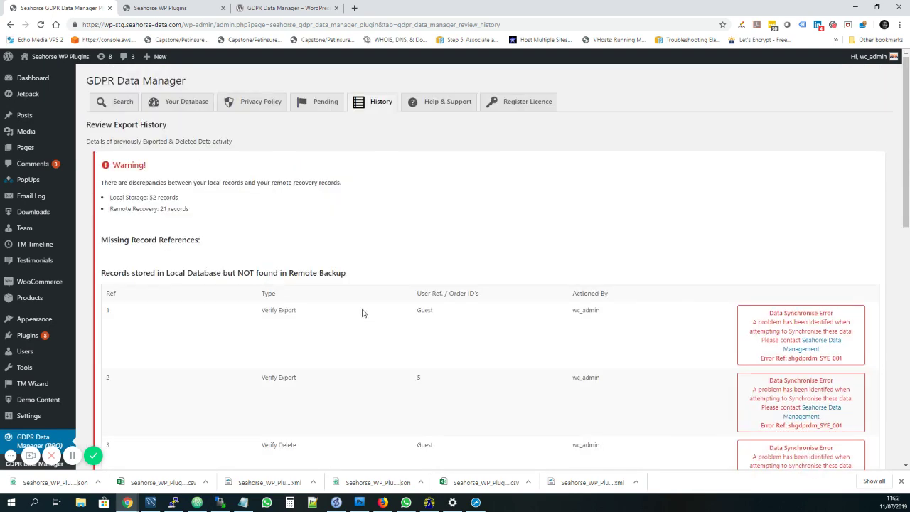
click(369, 105)
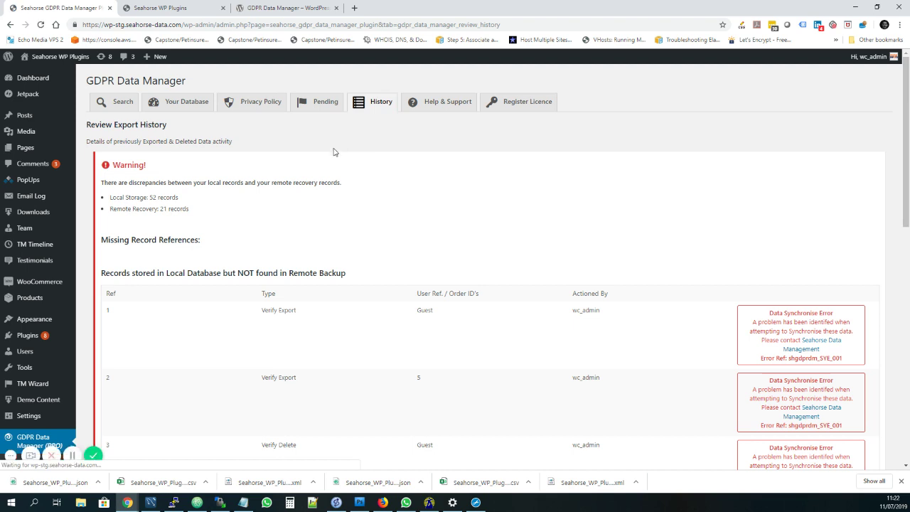
- Search the GDPR Data Manager for the deleted user's email address
click(124, 103)
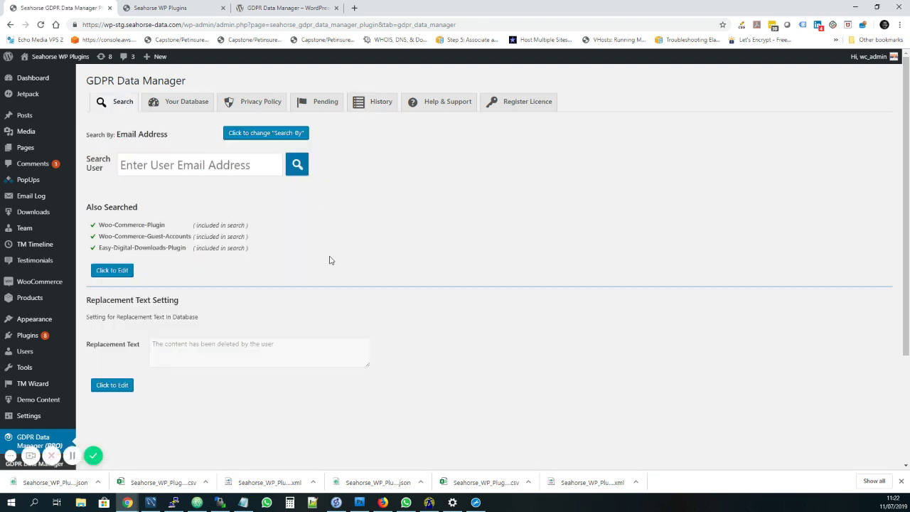
click(161, 167)
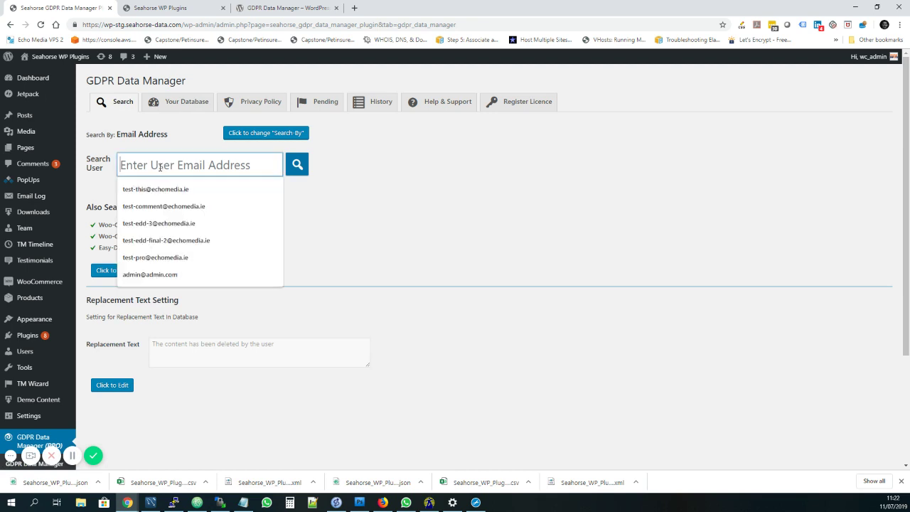
click(371, 207)
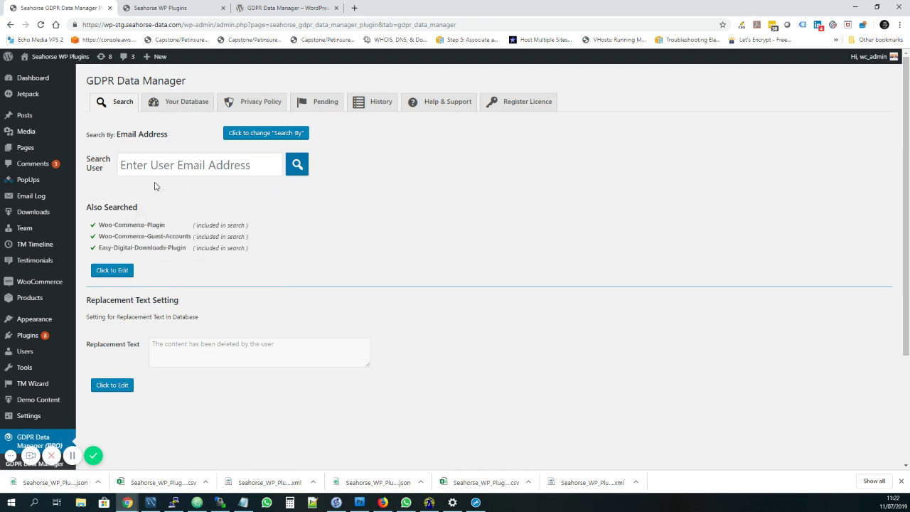
click(145, 167)
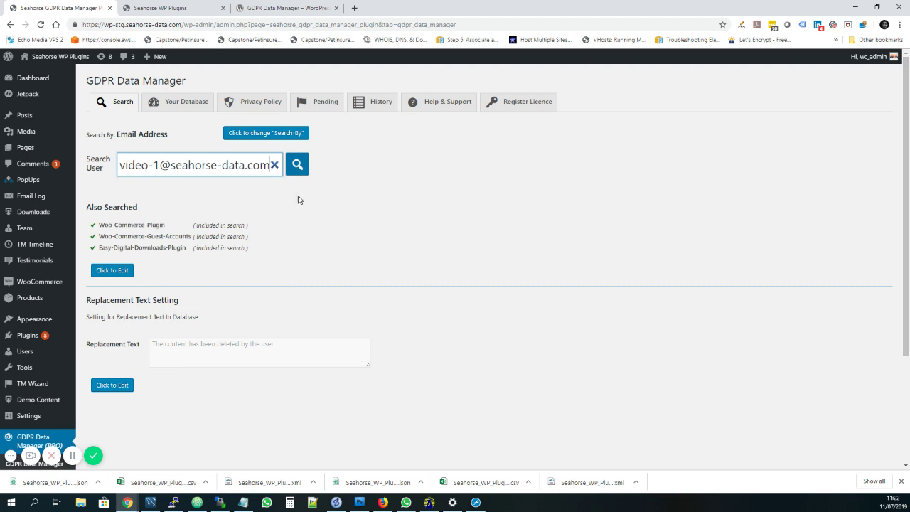
click(297, 171)
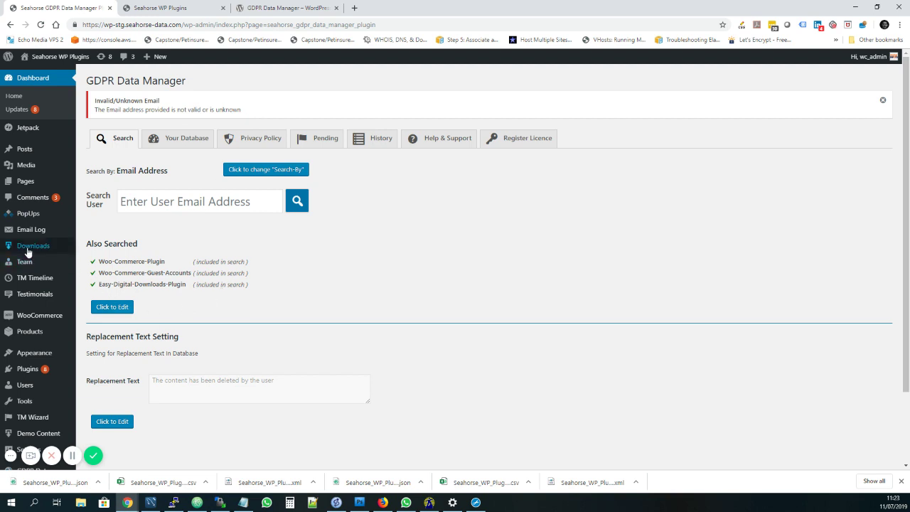
- Open the newest WooCommerce order and examine its billing and shipping details, highlighting the town and county lines under Billing
click(38, 316)
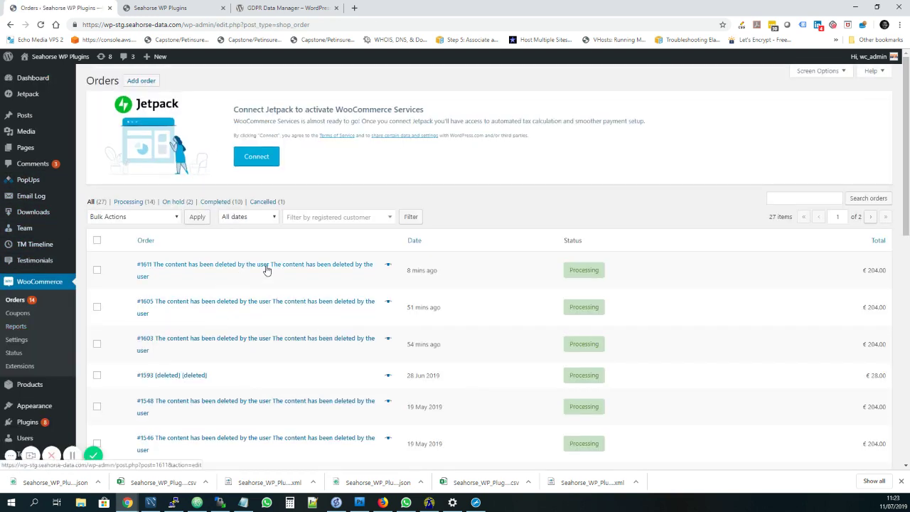
click(267, 270)
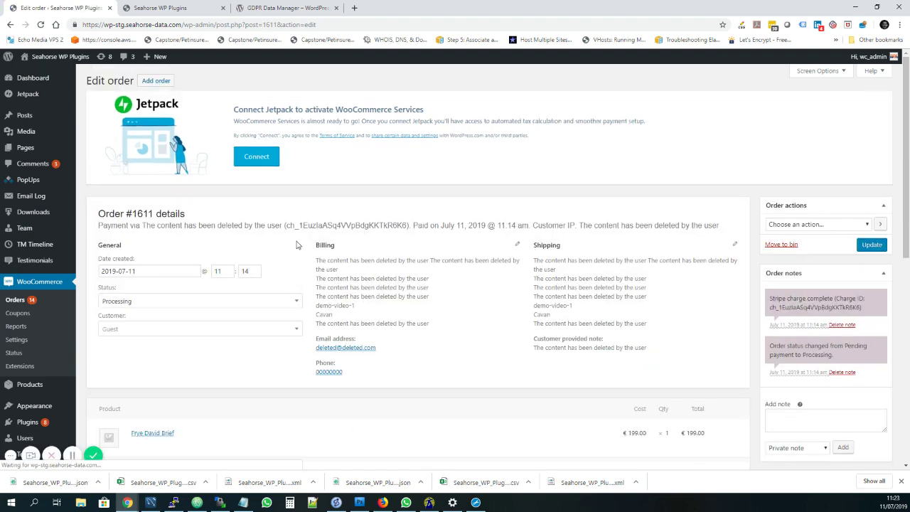
scroll(382, 244, down, 2)
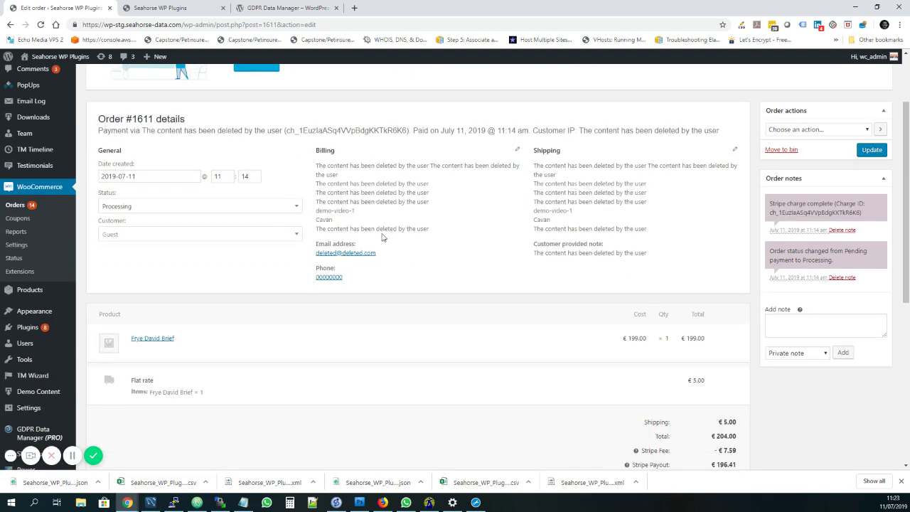
drag(335, 221, 318, 211)
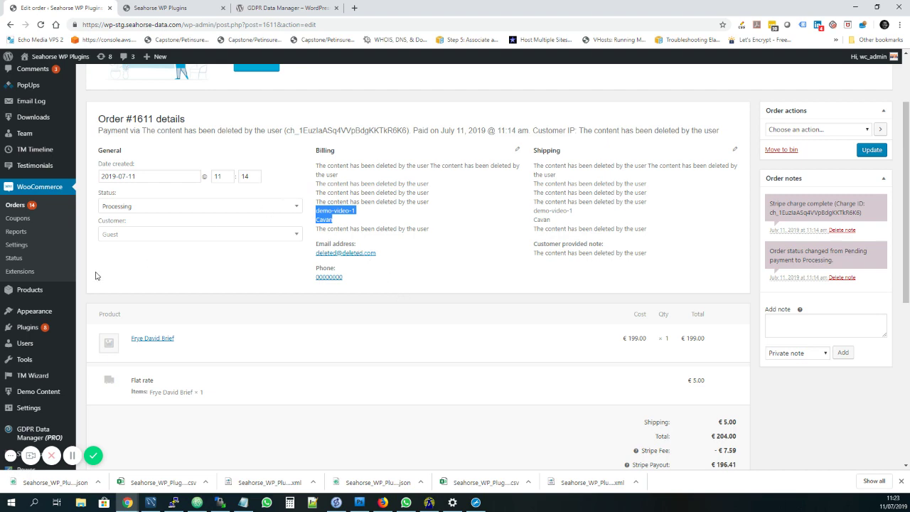
- Check the WordPress users list for the deleted account, and return to the GDPR Data Manager
scroll(41, 362, down, 2)
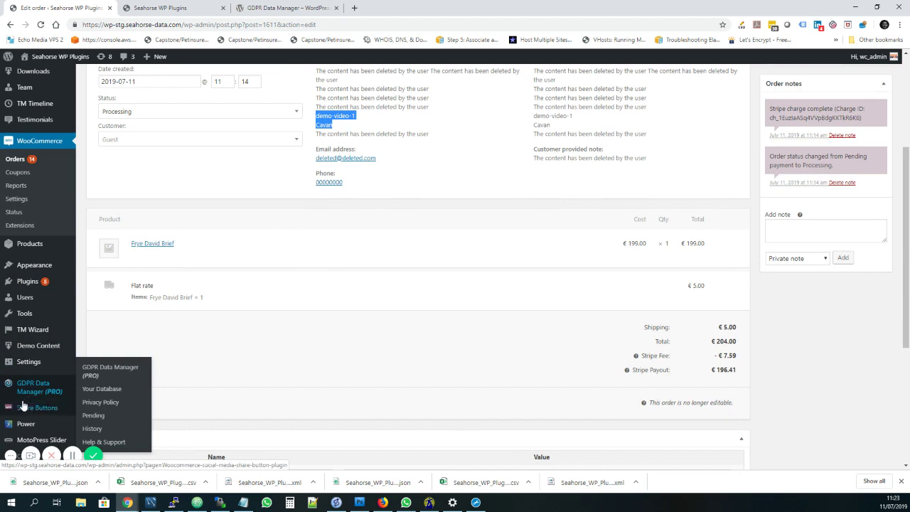
click(23, 299)
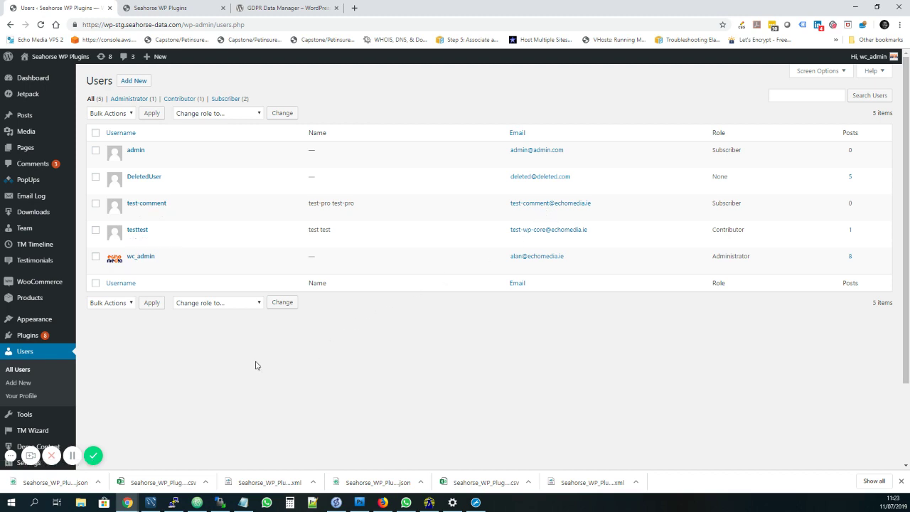
scroll(68, 384, down, 3)
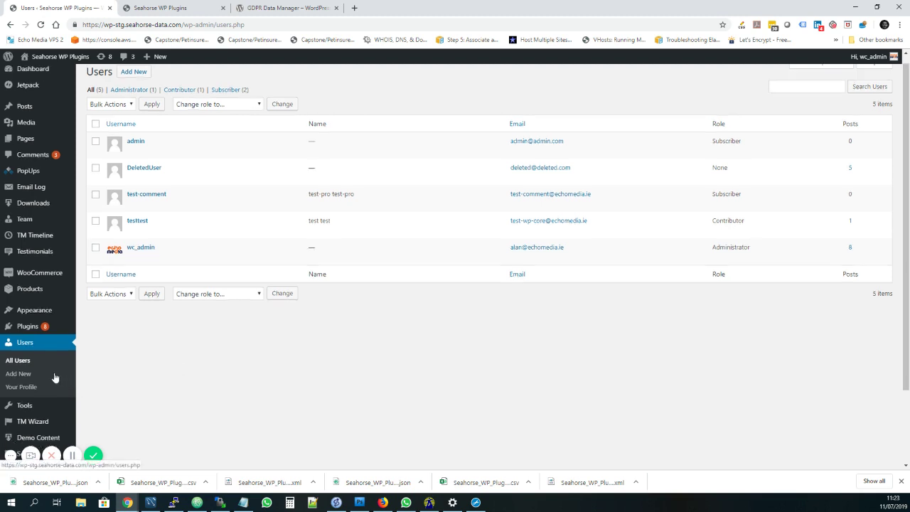
mouse_move(43, 361)
click(32, 387)
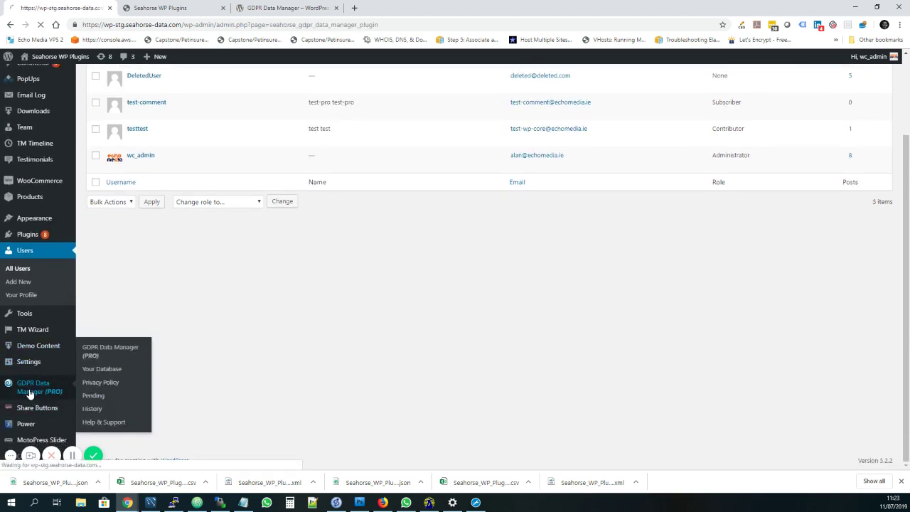